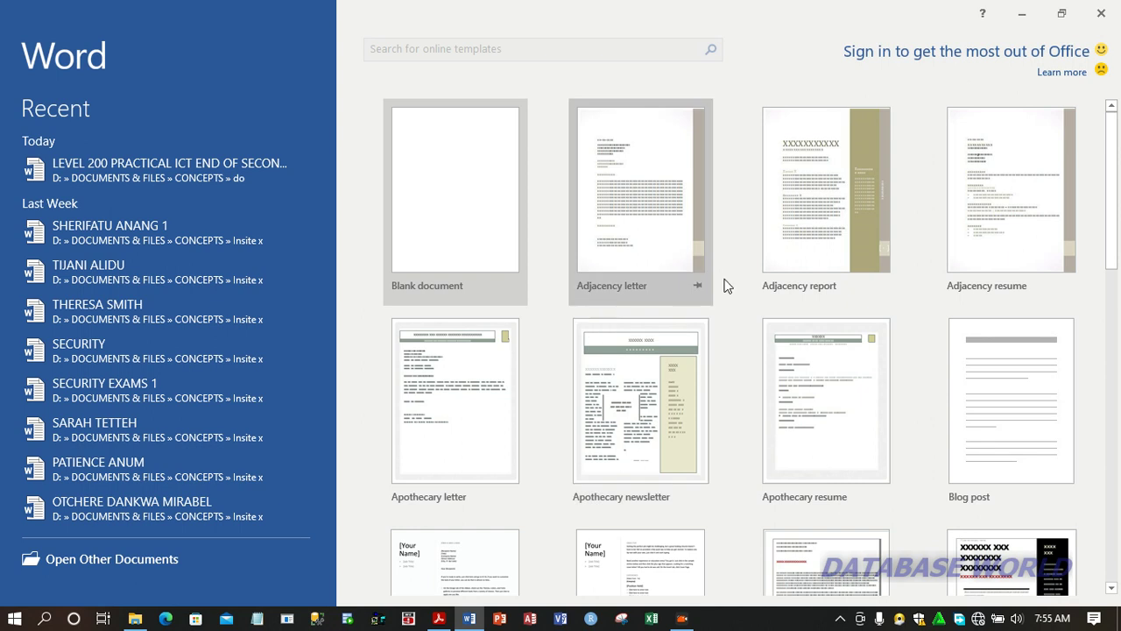
- Create a new blank document from the Word start screen
{"action": "left_click", "coordinate": [444, 224]}
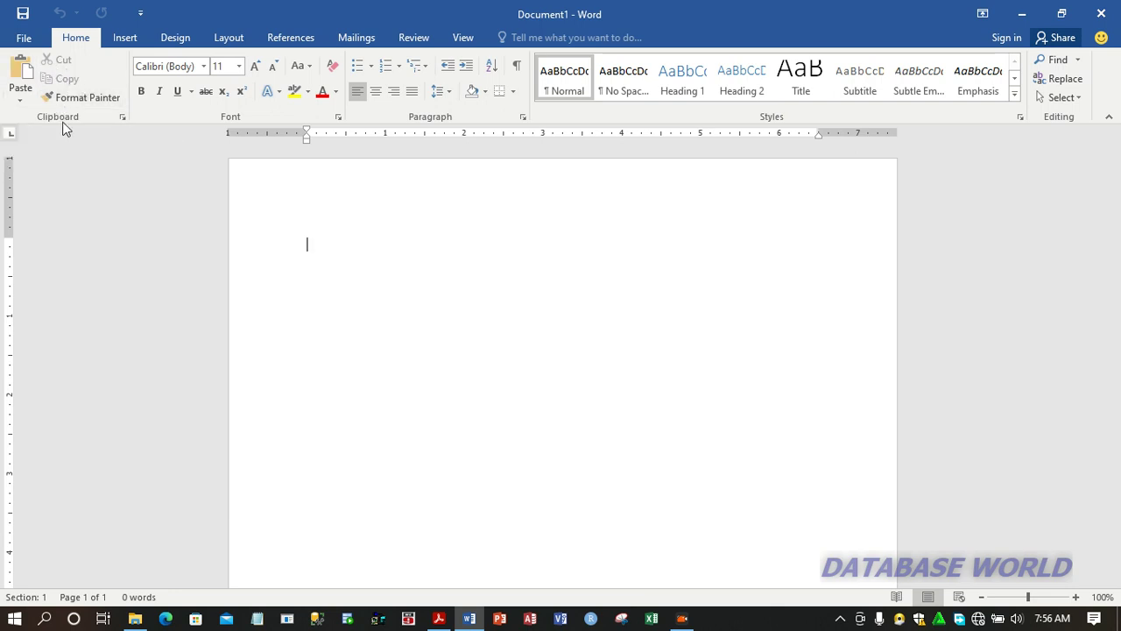
{"action": "left_click", "coordinate": [83, 97]}
- Type the heading MY SELF, then lines for the writer's name, age 20, Ghanaian nationality, and Twi and English
{"action": "type", "text": "MY "}
{"action": "type", "text": "SELF"}
{"action": "type", "text": "M"}
{"action": "type", "text": "y nan"}
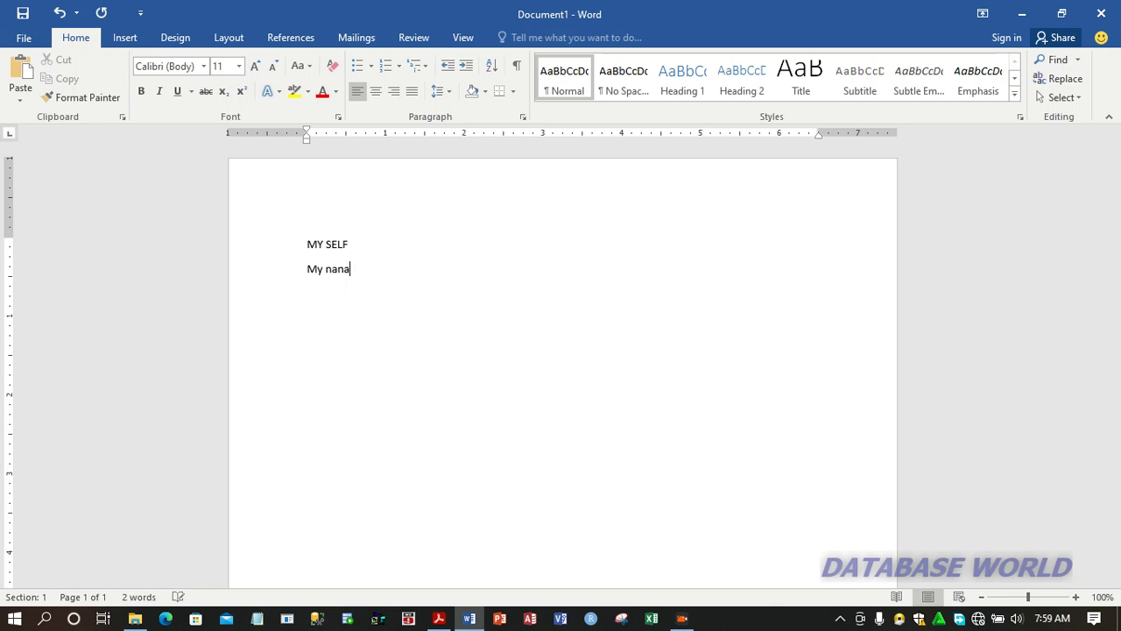
{"action": "key", "text": "BackSpace"}
{"action": "type", "text": "me is nana kwame."}
{"action": "key", "text": "Return"}
{"action": "type", "text": "I am 20 year"}
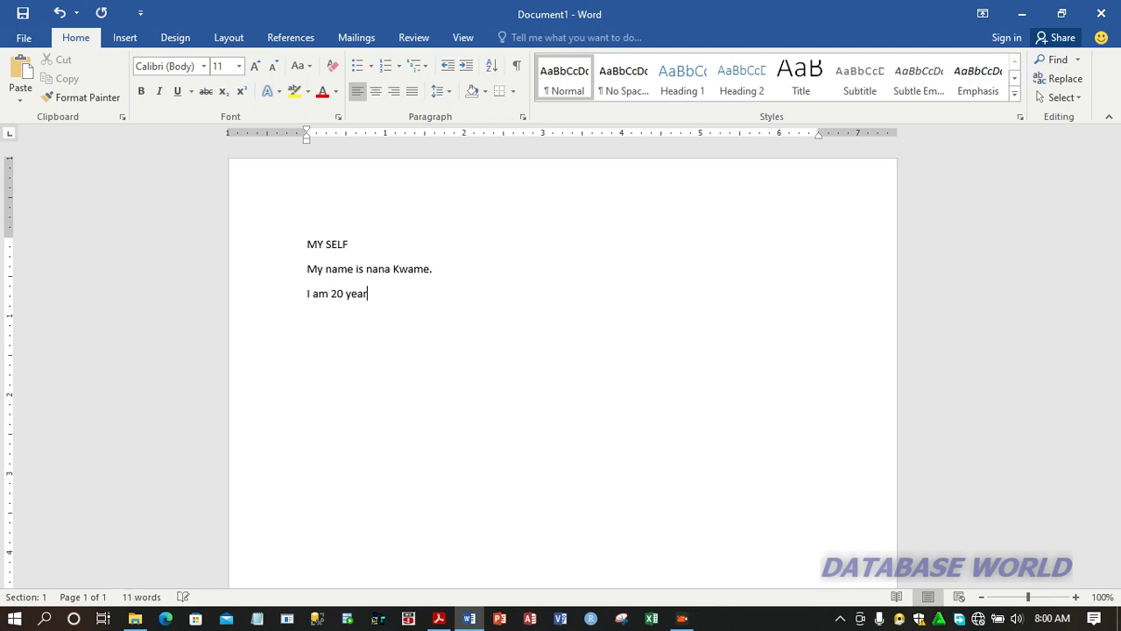
{"action": "type", "text": "s ol"}
{"action": "type", "text": "d."}
{"action": "type", "text": "I"}
{"action": "type", "text": " am a Gha"}
{"action": "key", "text": "BackSpace"}
{"action": "type", "text": "anaian"}
{"action": "type", "text": "."}
{"action": "type", "text": "I speak "}
{"action": "type", "text": "t"}
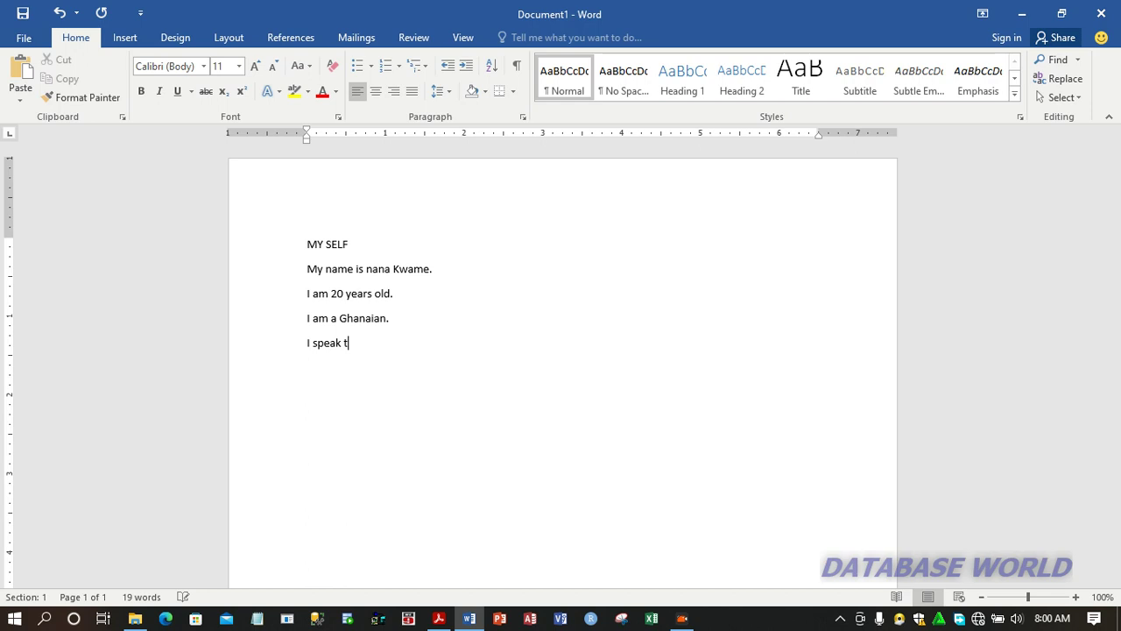
{"action": "type", "text": "wi and english."}
{"action": "left_click", "coordinate": [353, 247]}
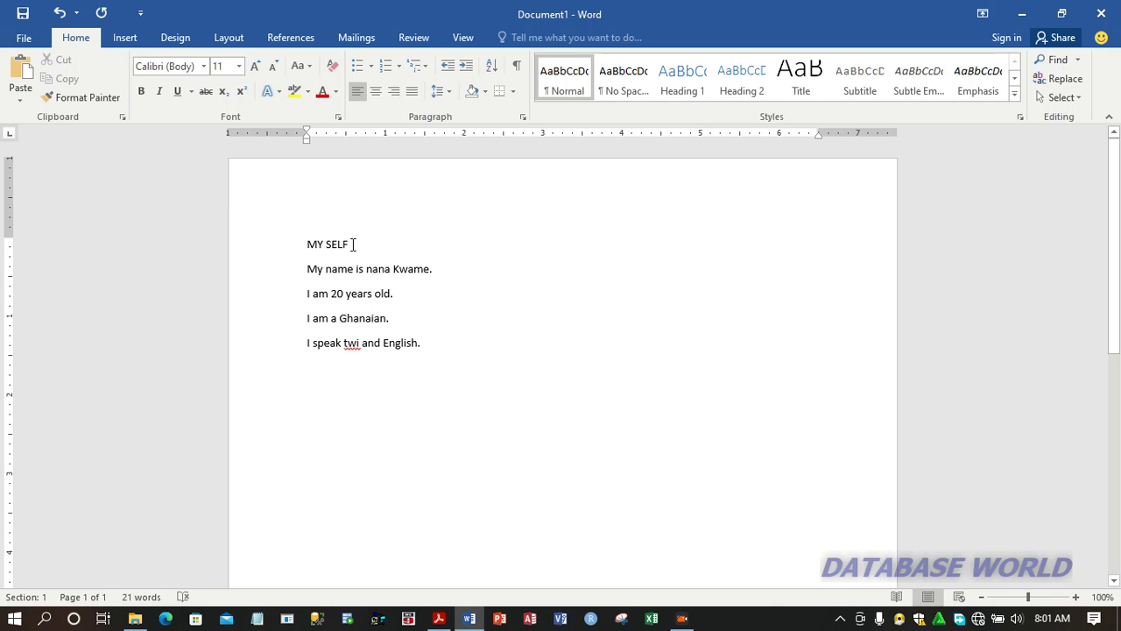
- Select the MY SELF heading text and open the Font name list
{"action": "left_click_drag", "start_coordinate": [353, 244], "coordinate": [305, 248]}
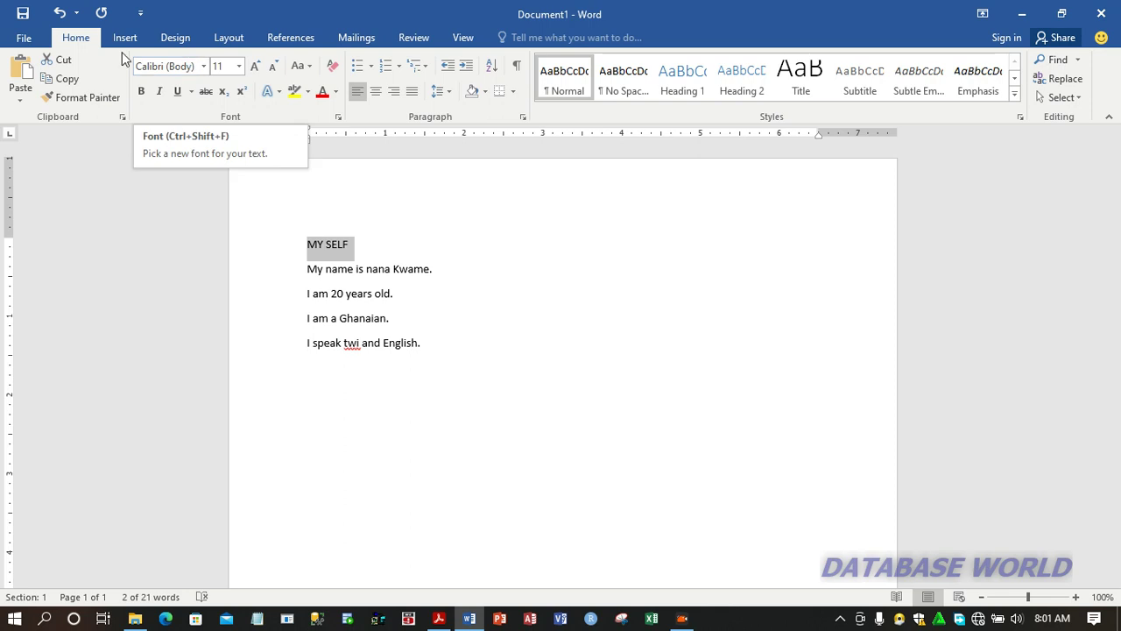
{"action": "left_click", "coordinate": [204, 68]}
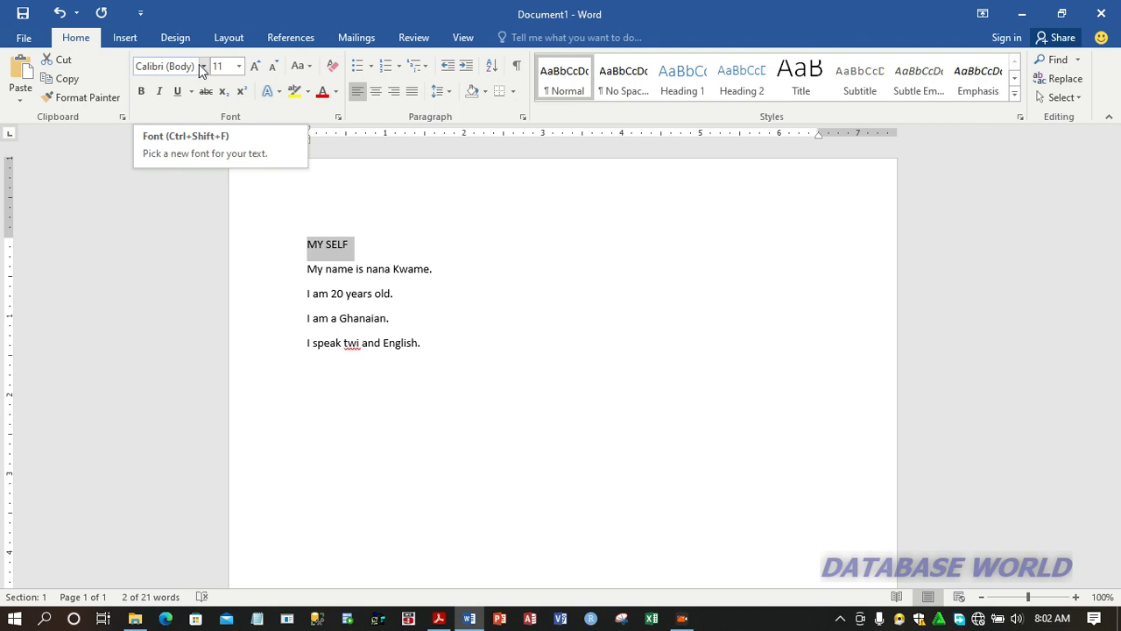
- Apply Cambria, then Imprint MT Shadow, to the MY SELF heading
{"action": "left_click", "coordinate": [201, 67]}
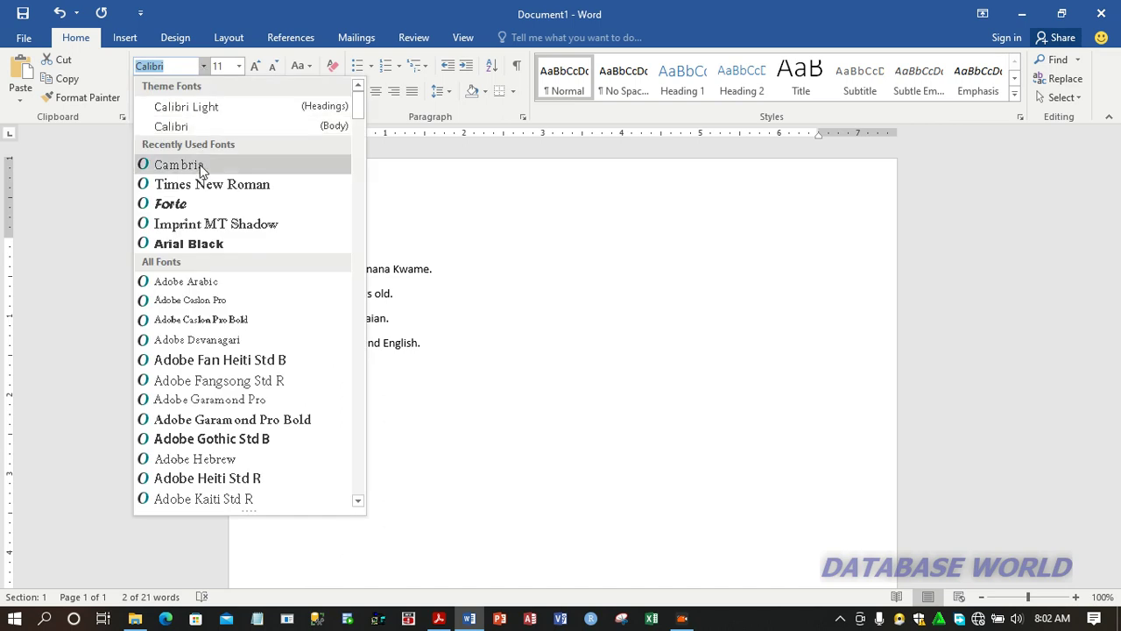
{"action": "left_click", "coordinate": [179, 165]}
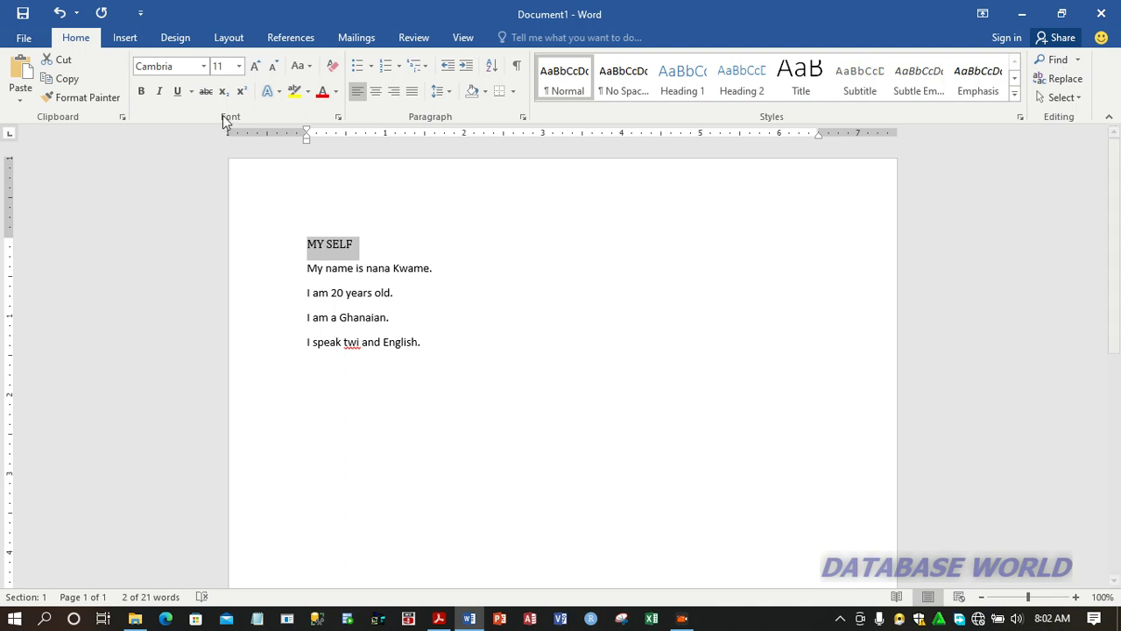
{"action": "left_click", "coordinate": [205, 74]}
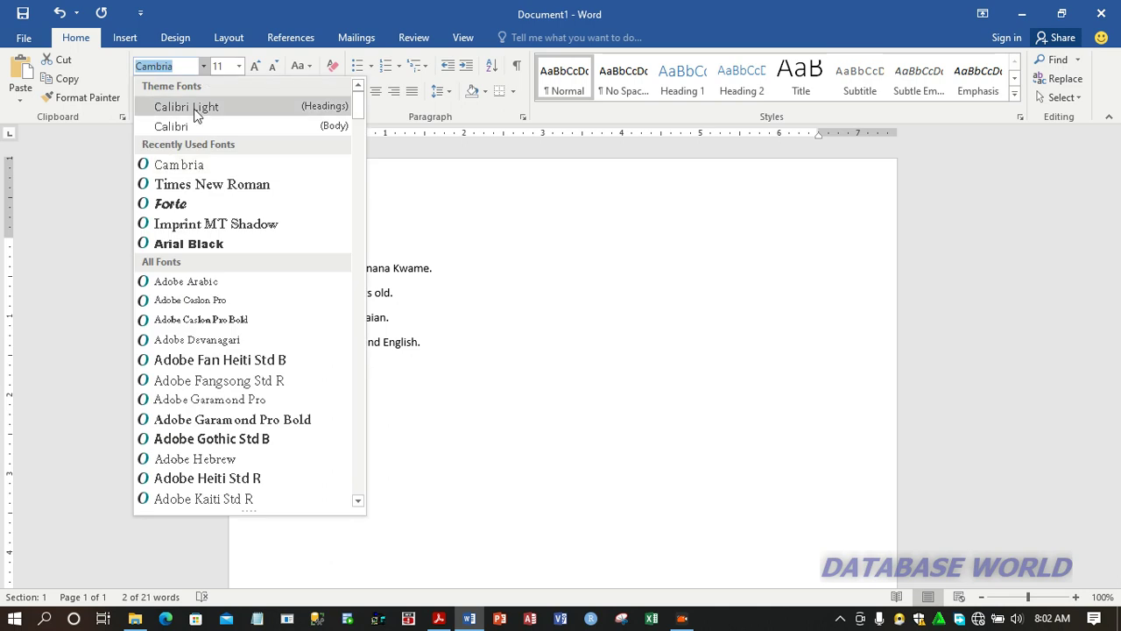
{"action": "left_click", "coordinate": [207, 226]}
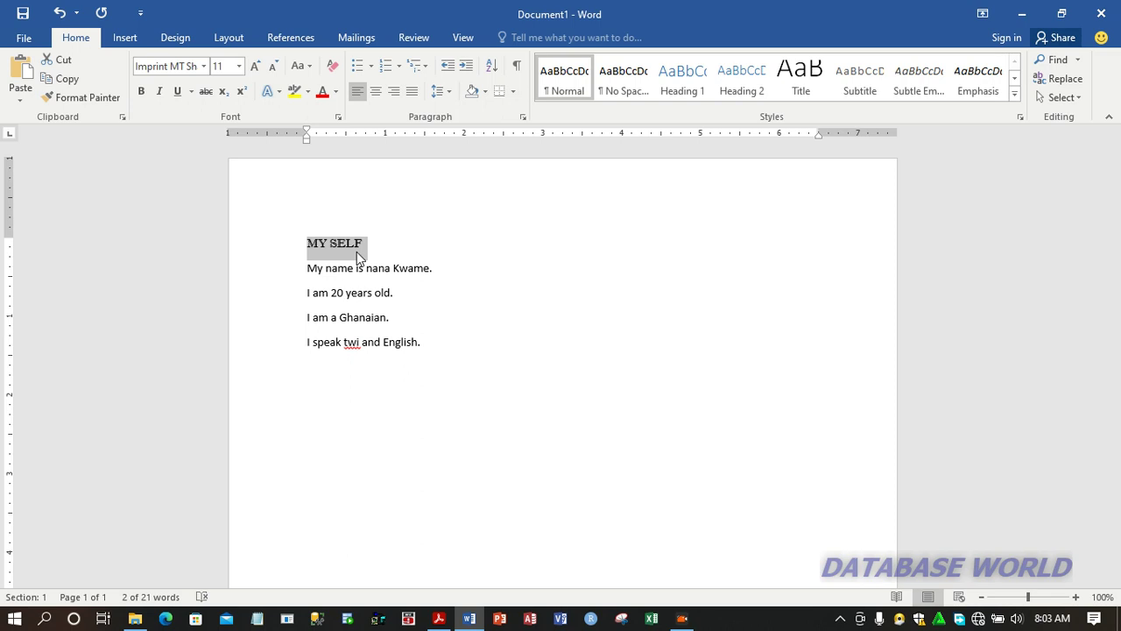
{"action": "left_click", "coordinate": [185, 65]}
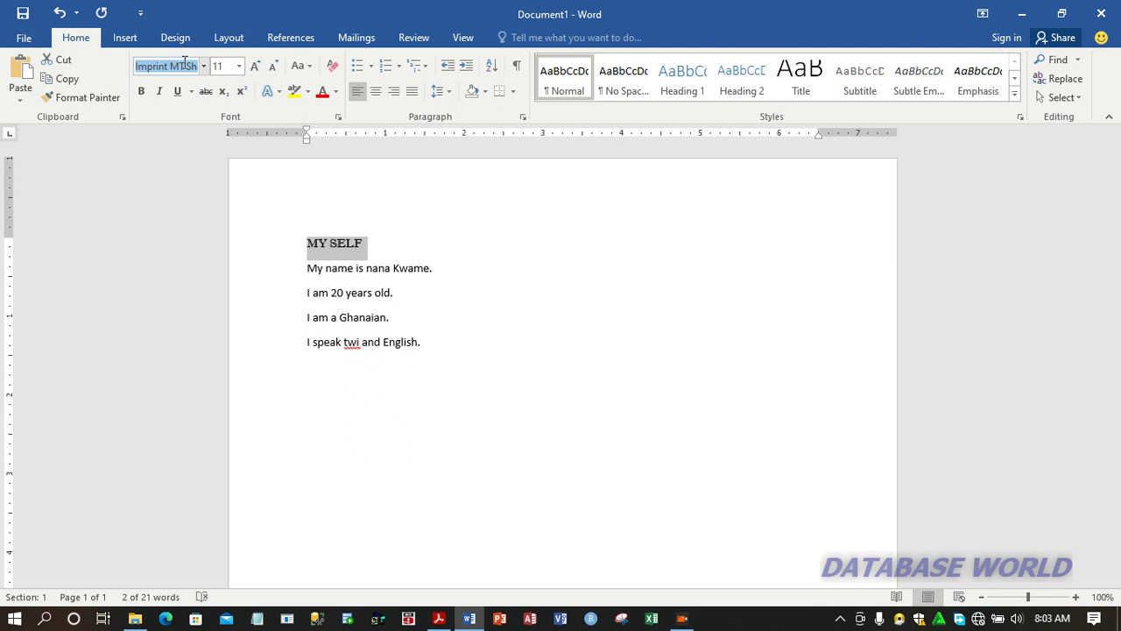
{"action": "type", "text": "Arial Black"}
{"action": "key", "text": "BackSpace"}
{"action": "type", "text": "k"}
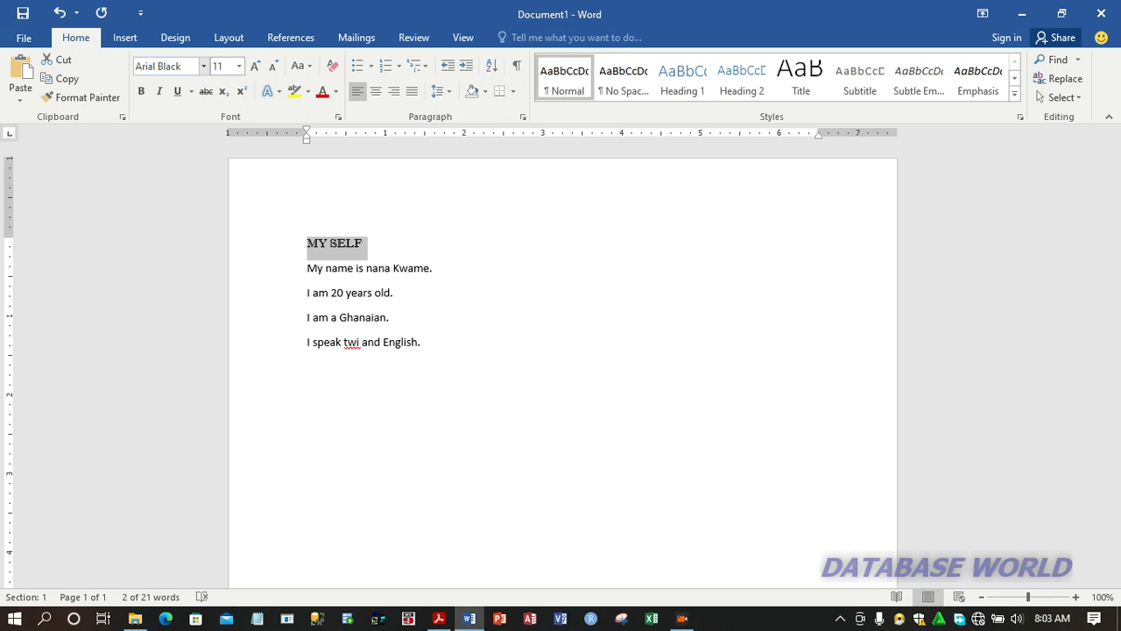
{"action": "key", "text": "Return"}
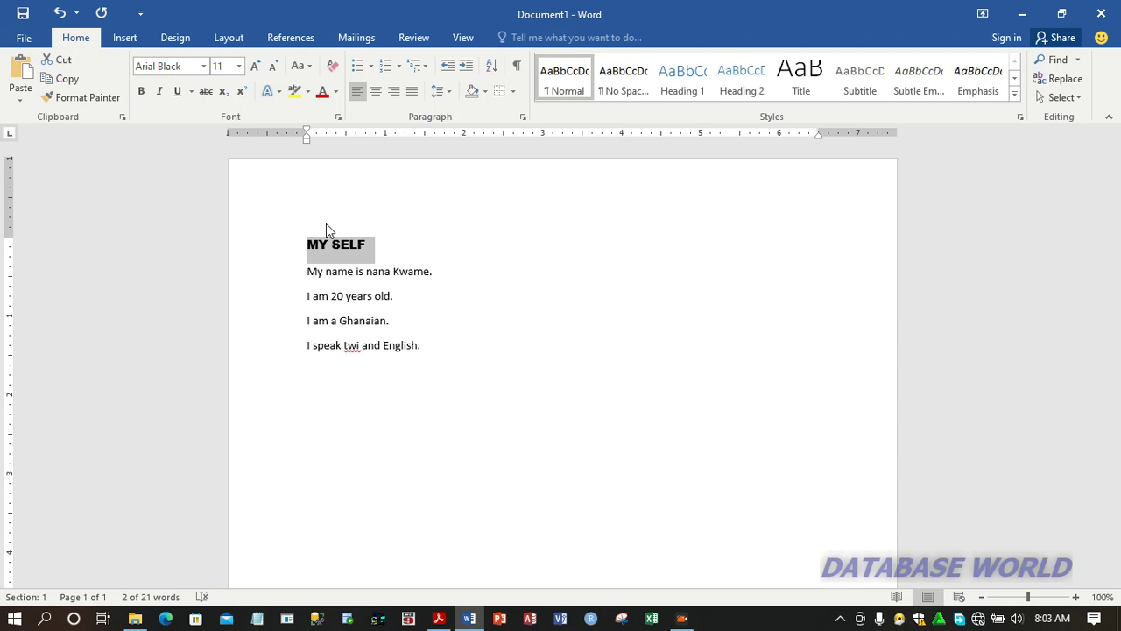
{"action": "left_click", "coordinate": [243, 91]}
- Change the MY SELF heading's font size from 11 to 14 point
{"action": "left_click", "coordinate": [238, 68]}
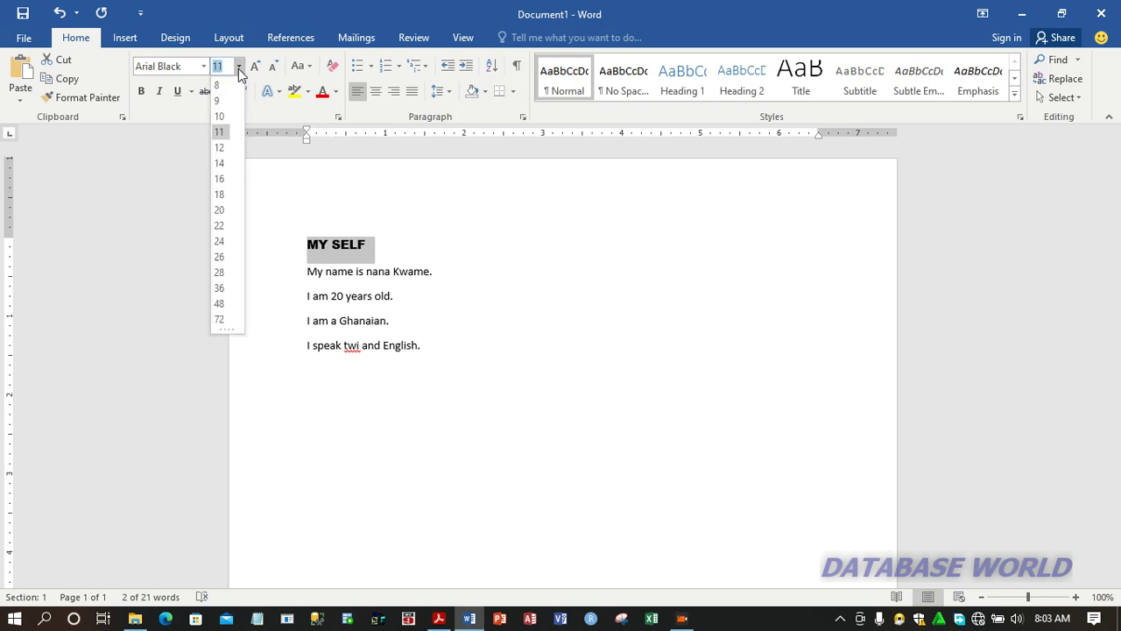
{"action": "left_click", "coordinate": [225, 164]}
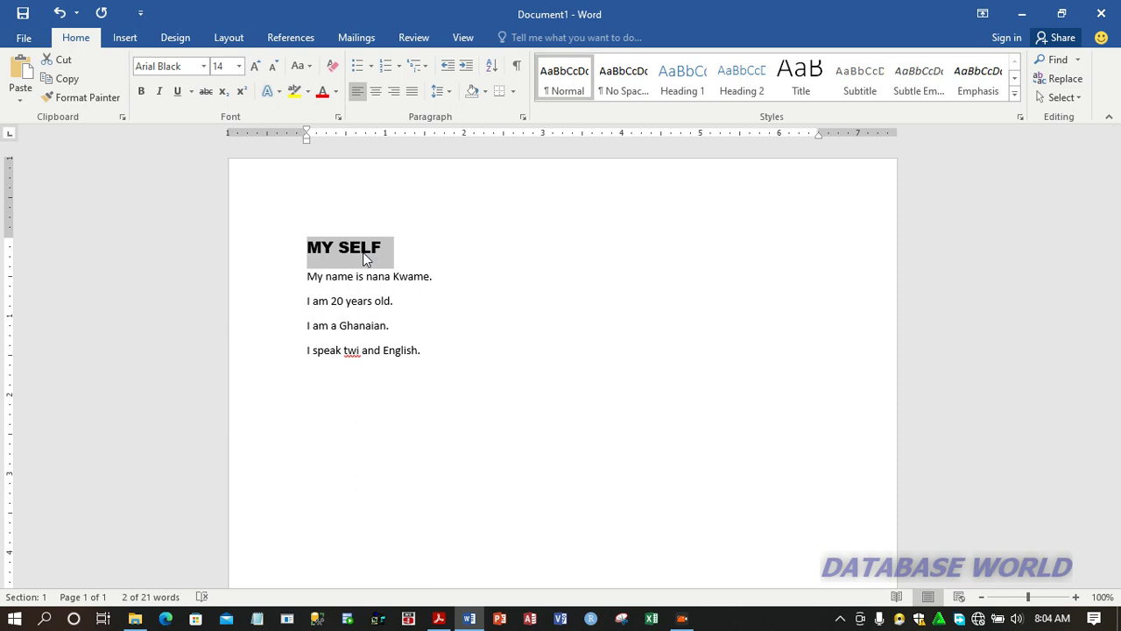
- Switch the heading from Arial Black to Cambria, picked from Recently Used Fonts
{"action": "left_click", "coordinate": [203, 67]}
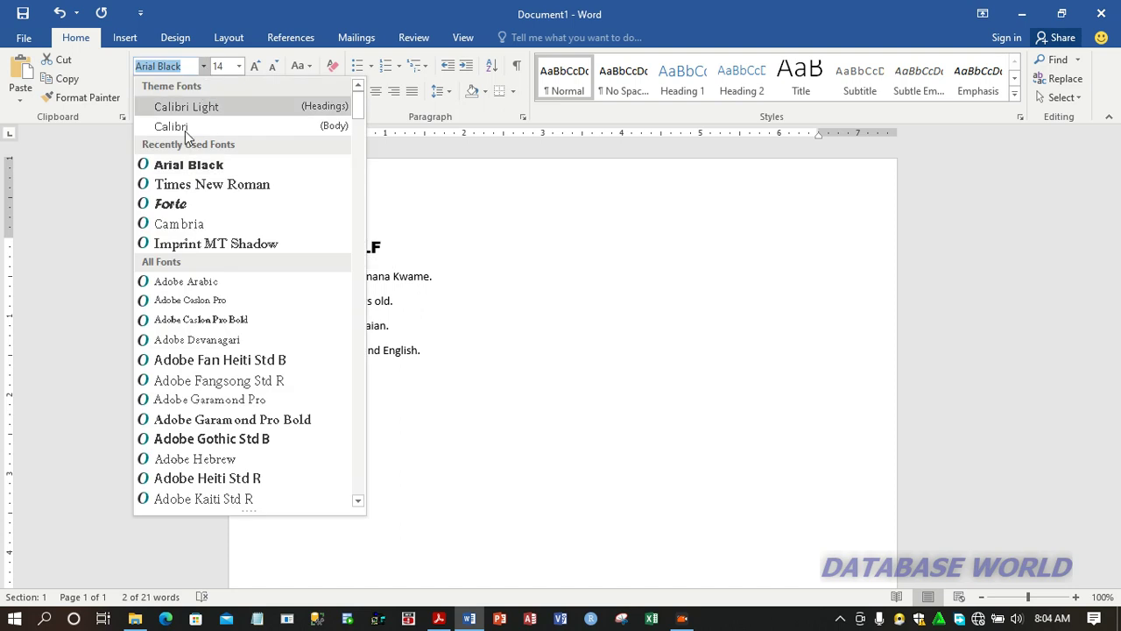
{"action": "left_click", "coordinate": [184, 225]}
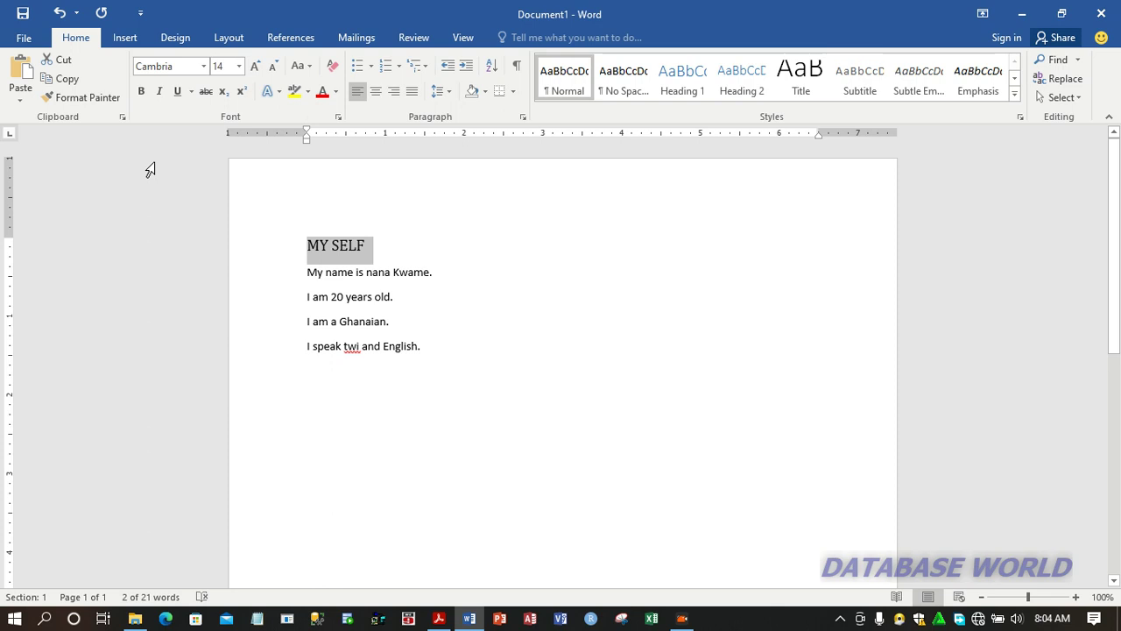
- Toggle Bold and Italic so the MY SELF heading ends up bold, not italic
{"action": "left_click", "coordinate": [142, 92]}
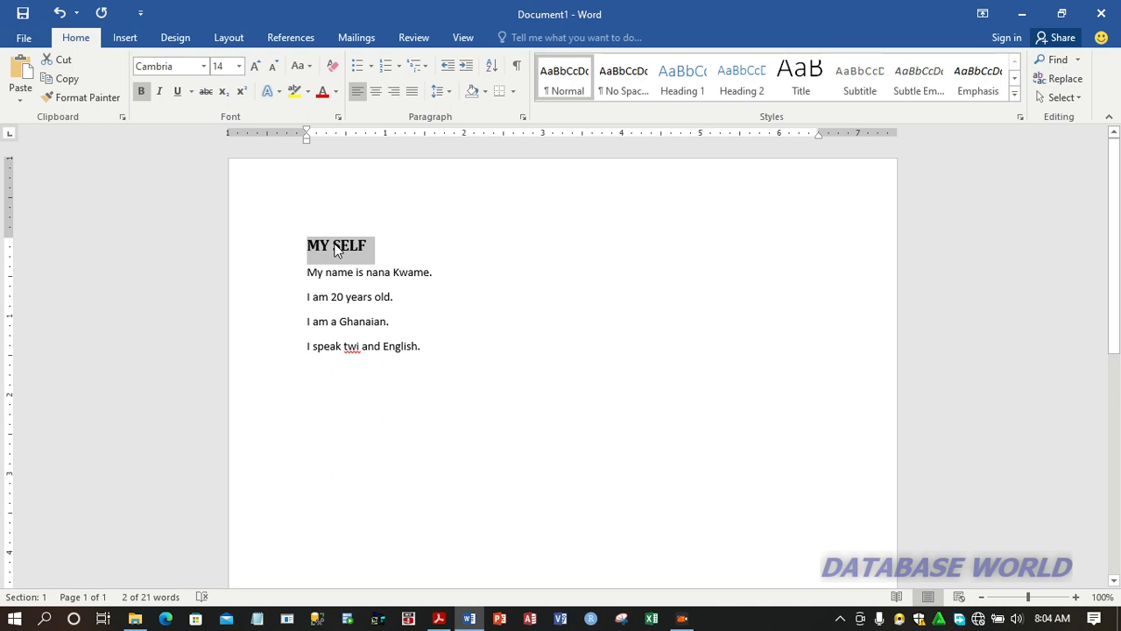
{"action": "left_click", "coordinate": [141, 92]}
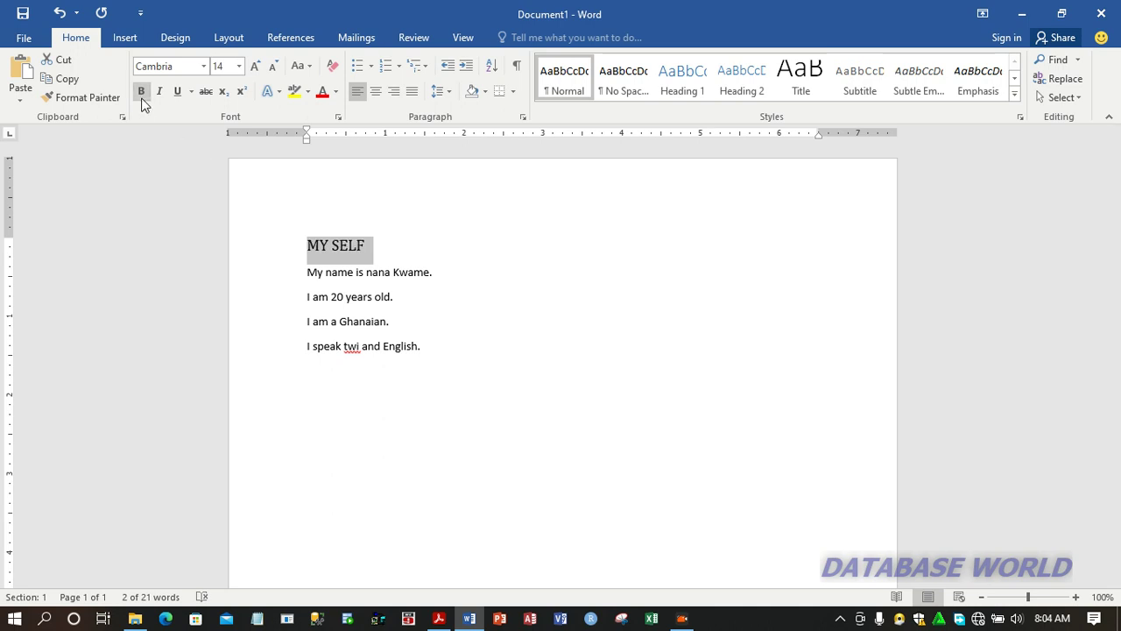
{"action": "left_click", "coordinate": [141, 93]}
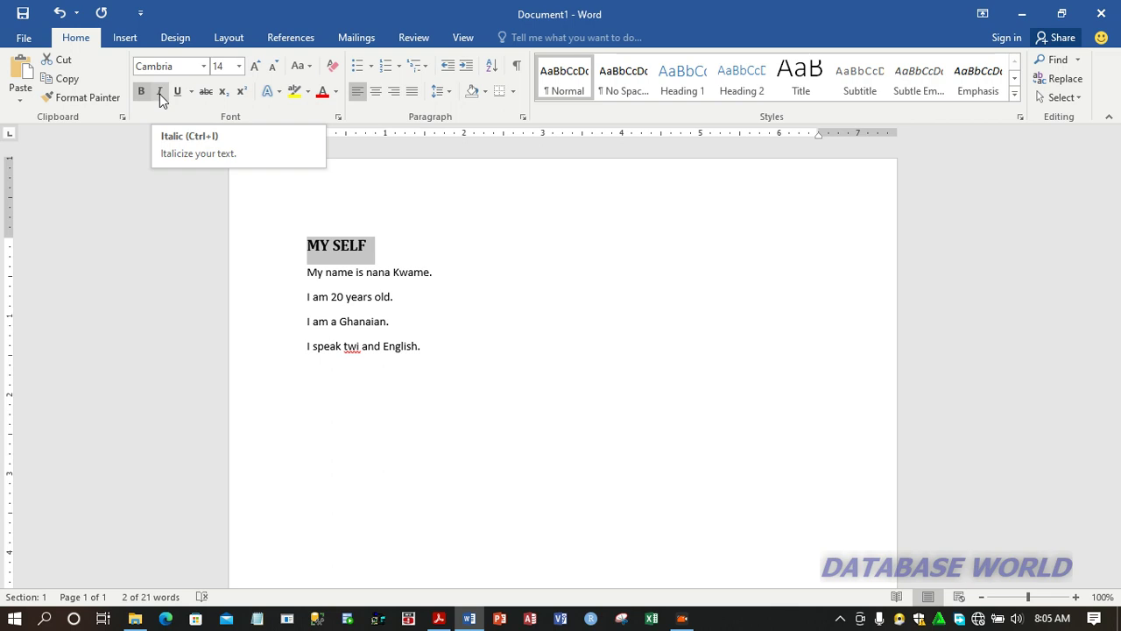
{"action": "left_click", "coordinate": [158, 94]}
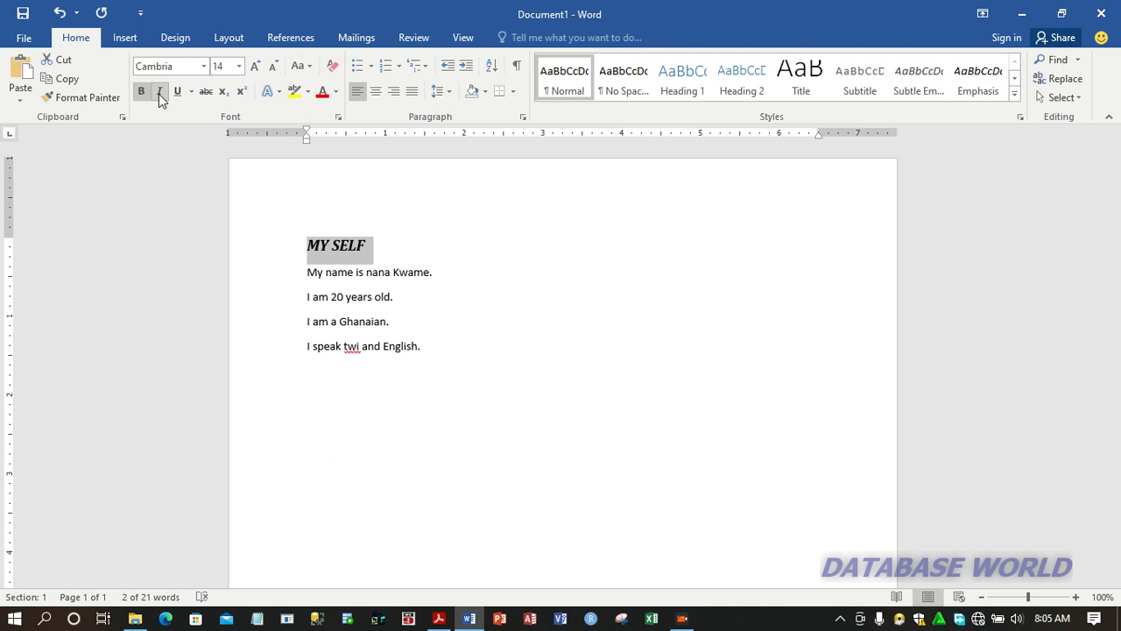
{"action": "left_click", "coordinate": [159, 93]}
- Apply the thick single-line underline style to the MY SELF heading
{"action": "left_click", "coordinate": [192, 92]}
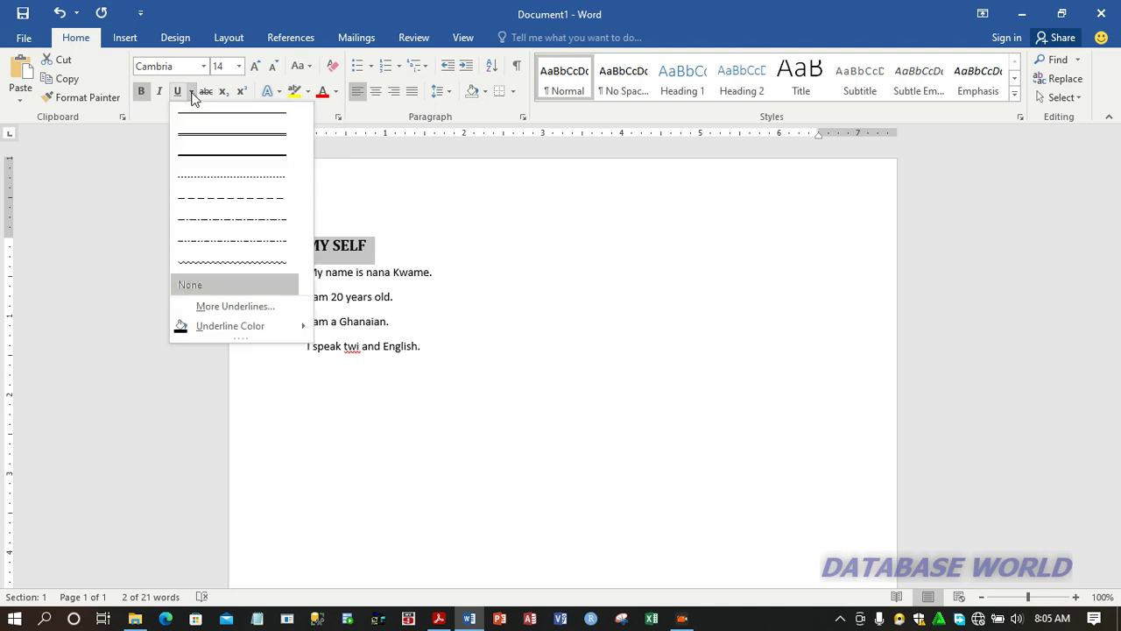
{"action": "left_click", "coordinate": [221, 158]}
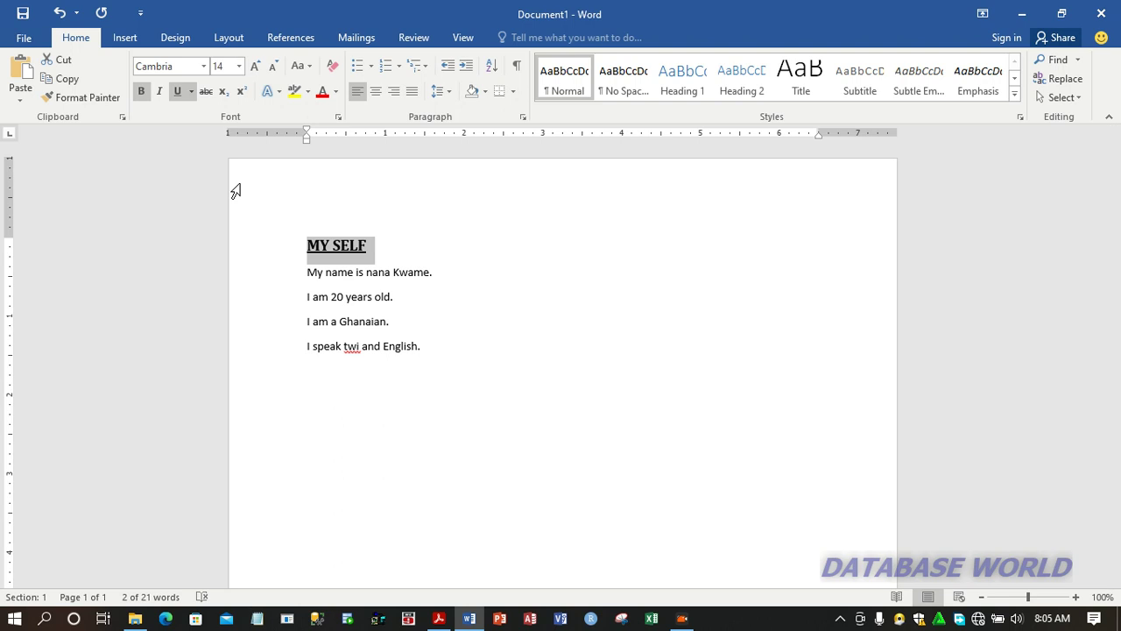
- Set the heading's underline colour to a dark theme colour swatch
{"action": "left_click", "coordinate": [191, 93]}
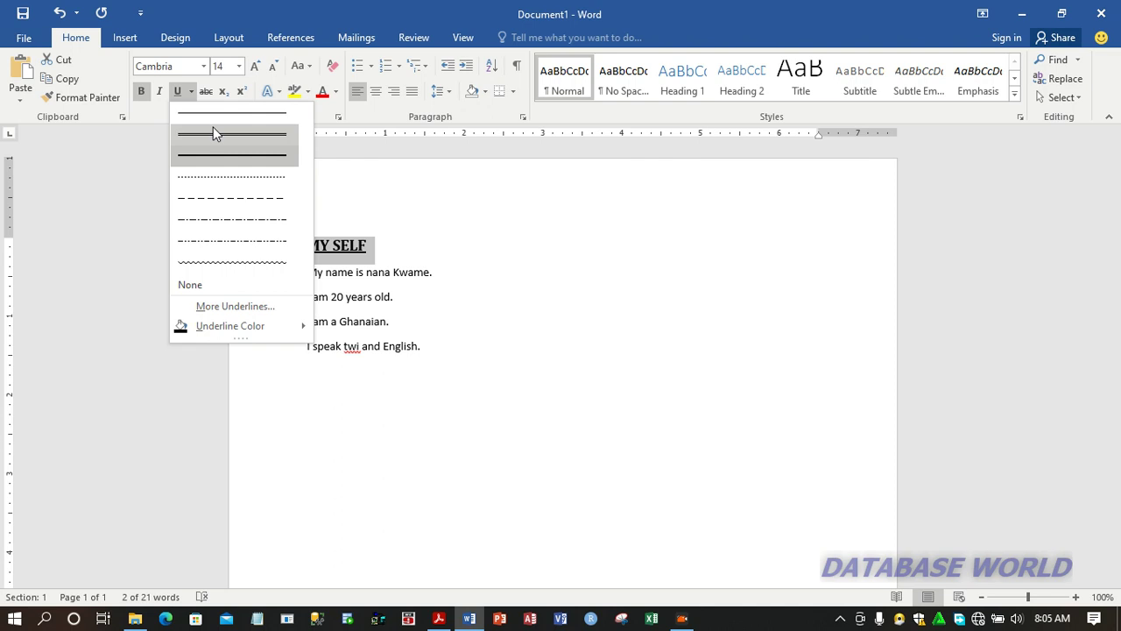
{"action": "mouse_move", "coordinate": [232, 327]}
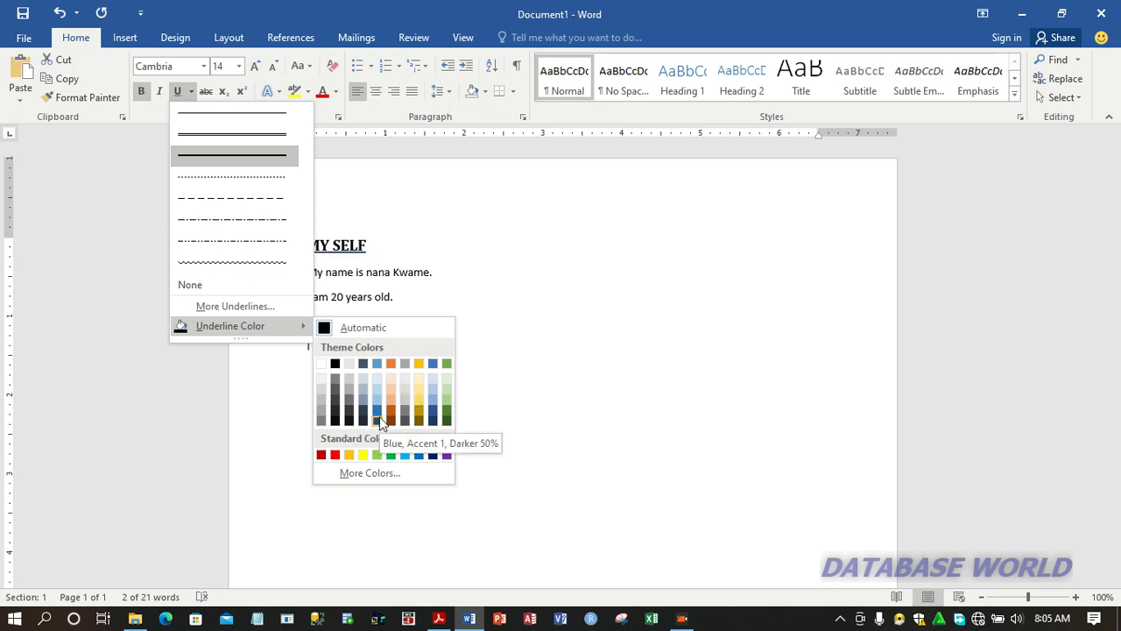
{"action": "left_click", "coordinate": [445, 420]}
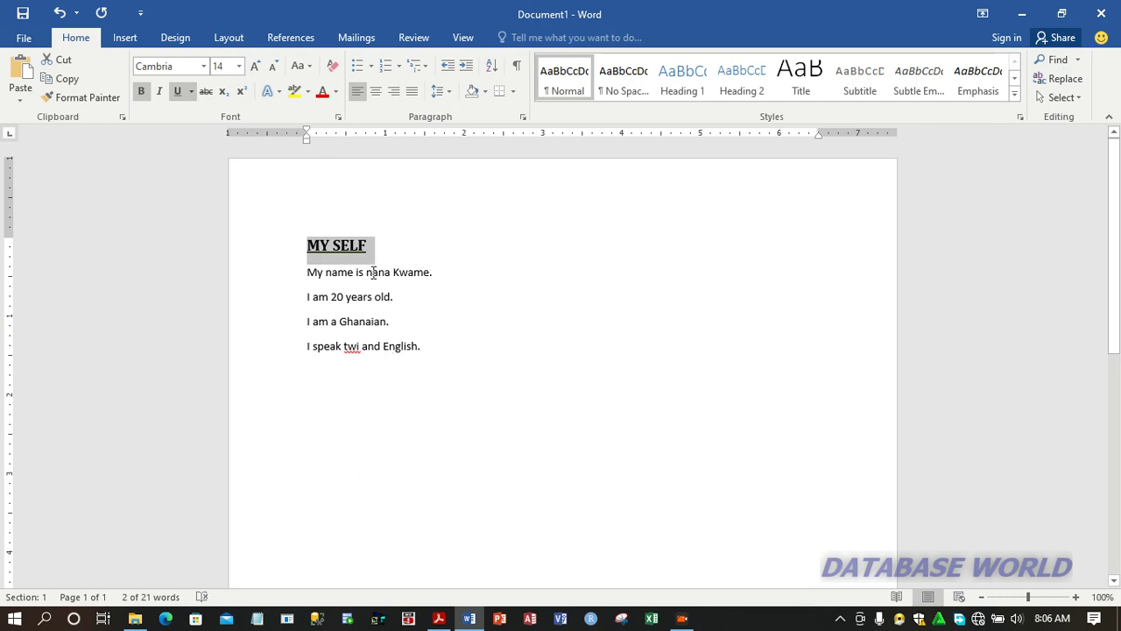